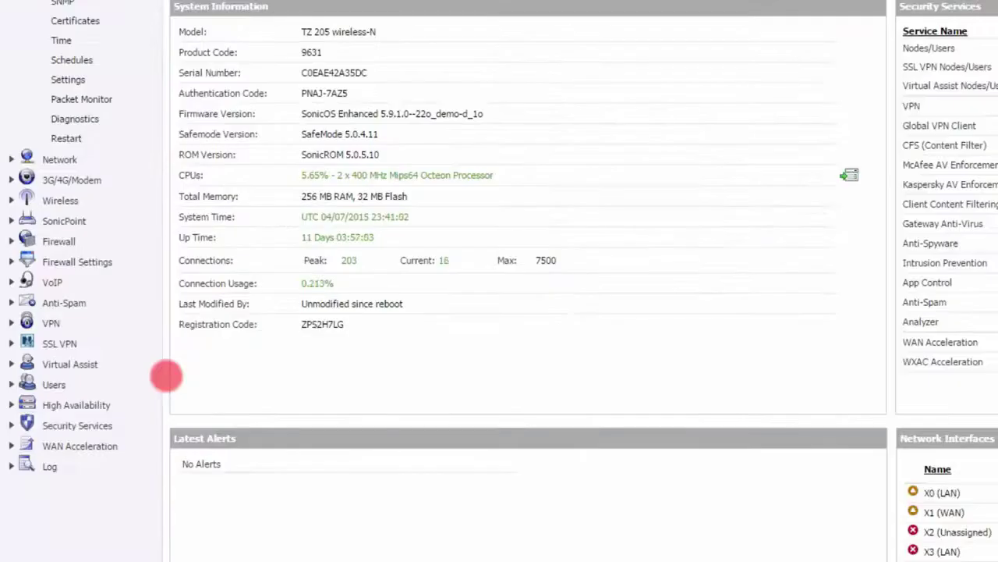
Open the Security Services Summary page showing the available subscription services.
{"action": "left_click", "coordinate": [93, 425]}
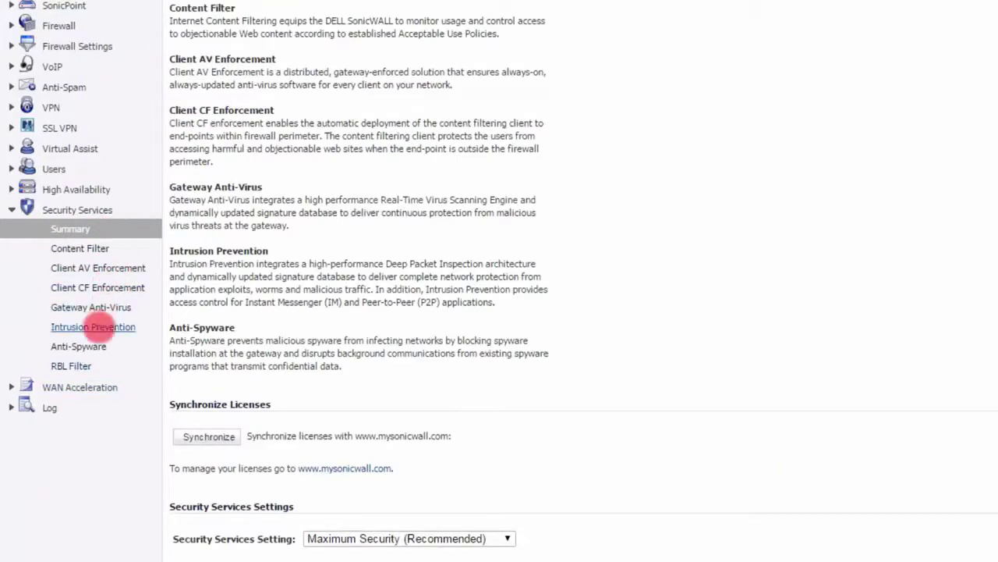
Go to Intrusion Prevention, confirm Enable IPS is ticked, and review the signature database and policy list.
{"action": "left_click", "coordinate": [94, 327]}
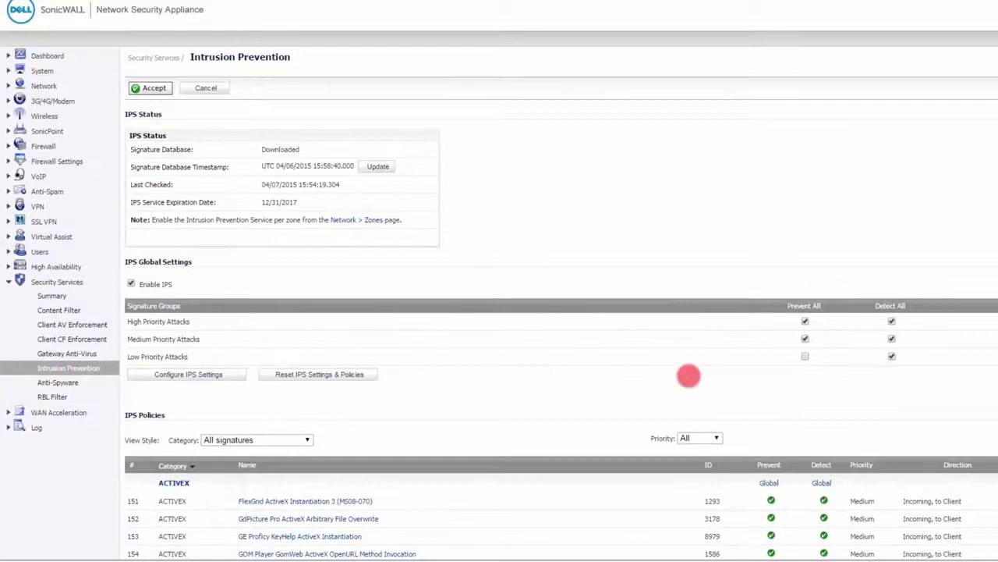
{"action": "scroll", "coordinate": [632, 383], "scroll_direction": "down", "scroll_amount": 2}
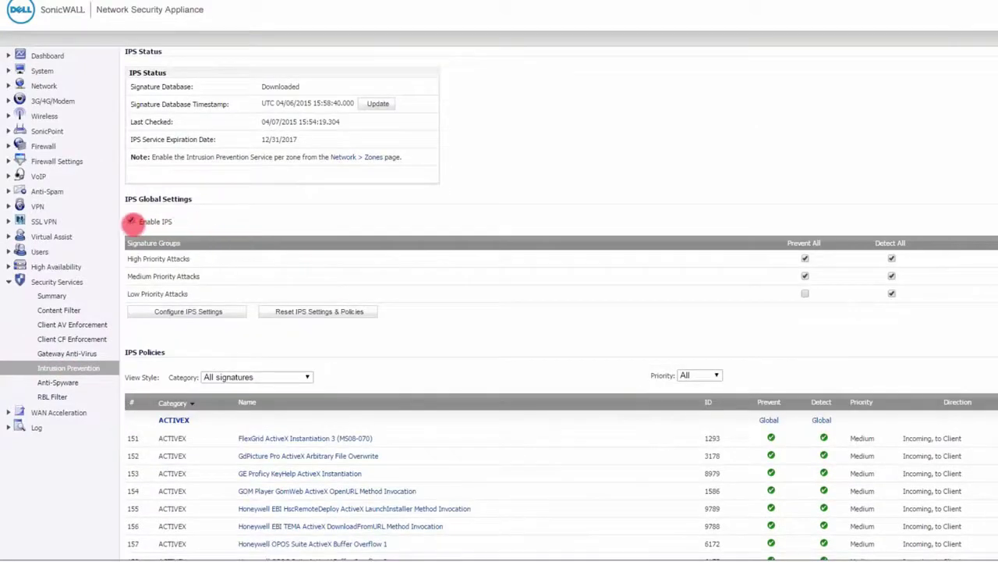
{"action": "left_click", "coordinate": [131, 221]}
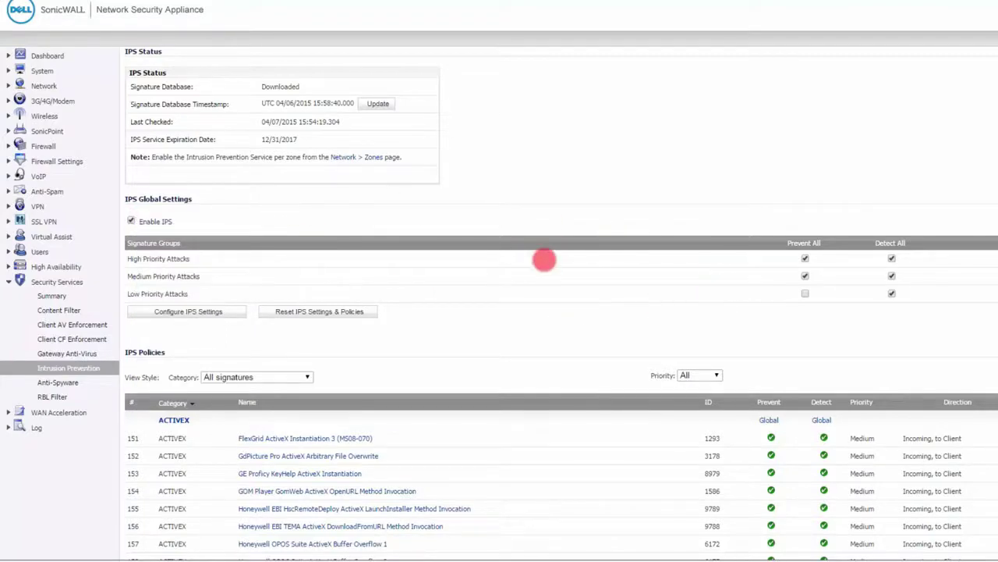
{"action": "scroll", "coordinate": [545, 260], "scroll_direction": "down", "scroll_amount": 3}
{"action": "scroll", "coordinate": [544, 259], "scroll_direction": "down", "scroll_amount": 3}
{"action": "scroll", "coordinate": [544, 260], "scroll_direction": "down", "scroll_amount": 4}
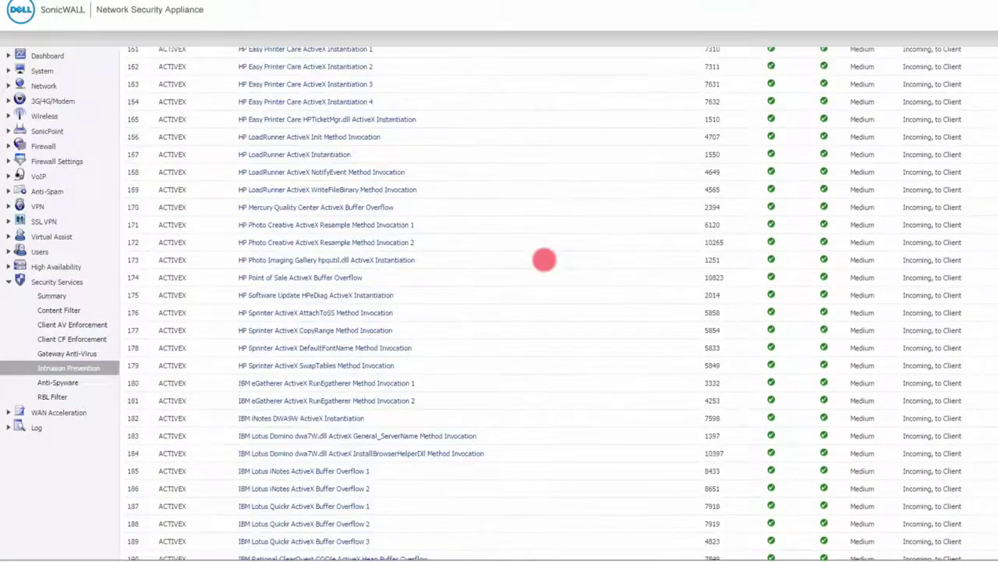
{"action": "scroll", "coordinate": [545, 260], "scroll_direction": "up", "scroll_amount": 4}
{"action": "scroll", "coordinate": [544, 260], "scroll_direction": "up", "scroll_amount": 2}
{"action": "scroll", "coordinate": [544, 260], "scroll_direction": "up", "scroll_amount": 3}
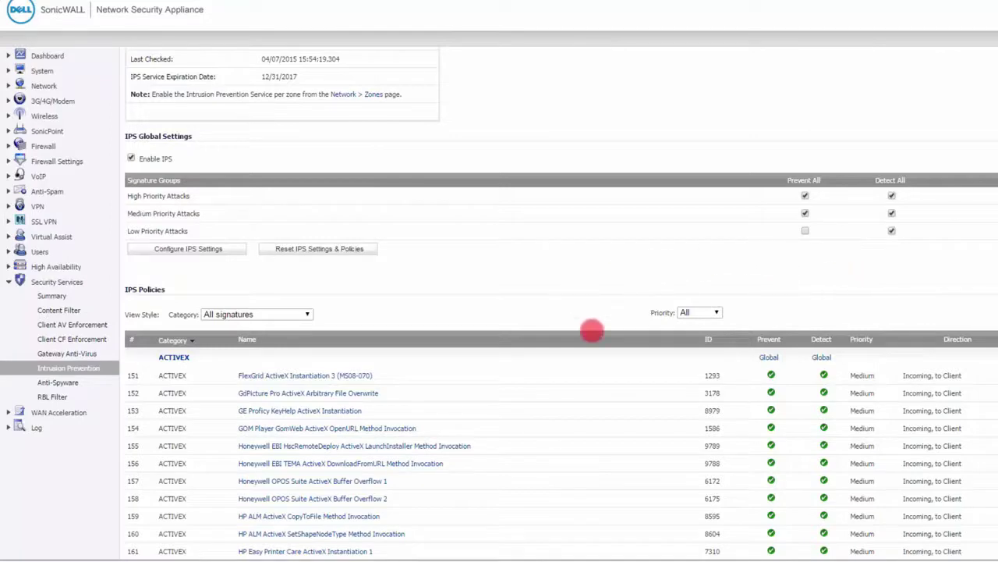
{"action": "scroll", "coordinate": [592, 331], "scroll_direction": "up", "scroll_amount": 3}
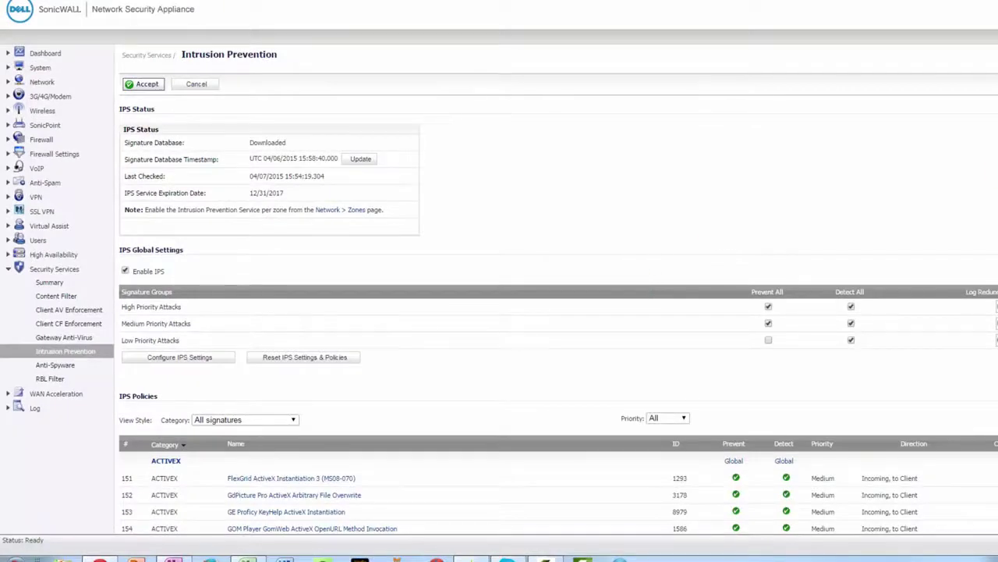
{"action": "scroll", "coordinate": [558, 291], "scroll_direction": "down", "scroll_amount": 2}
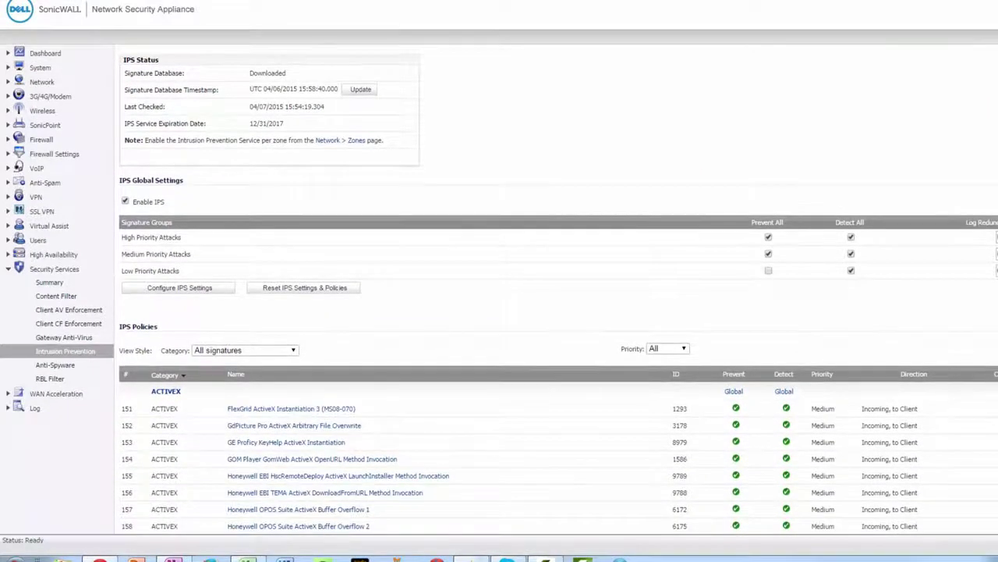
{"action": "scroll", "coordinate": [186, 181], "scroll_direction": "down", "scroll_amount": 2}
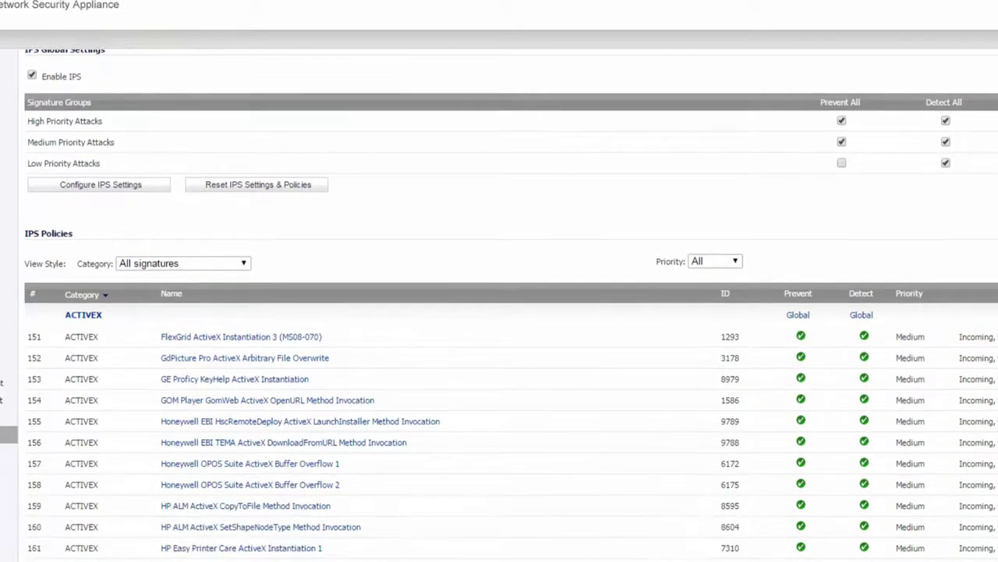
{"action": "scroll", "coordinate": [499, 312], "scroll_direction": "down", "scroll_amount": 8}
{"action": "scroll", "coordinate": [500, 312], "scroll_direction": "up", "scroll_amount": 3}
{"action": "scroll", "coordinate": [499, 312], "scroll_direction": "up", "scroll_amount": 3}
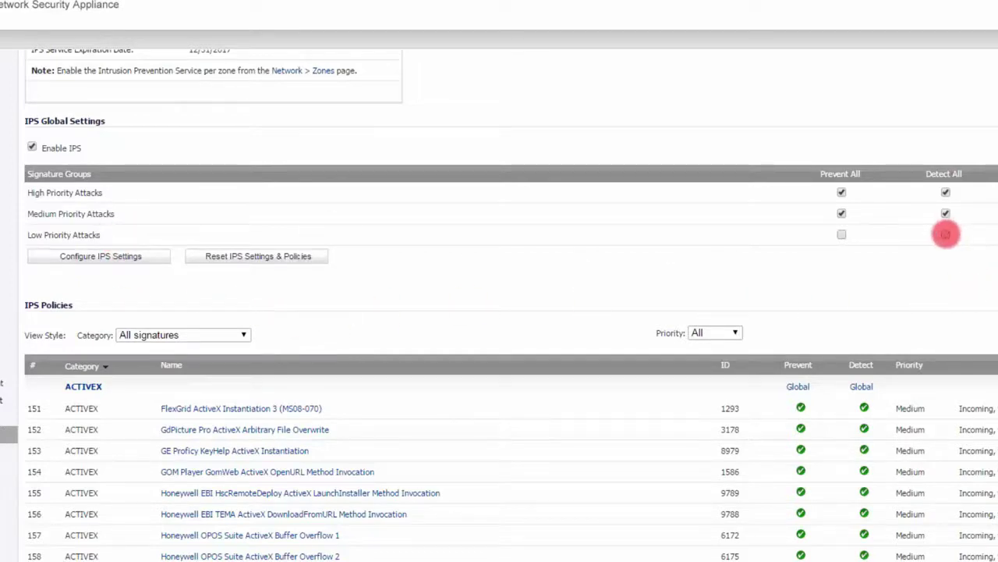
{"action": "left_click", "coordinate": [945, 234]}
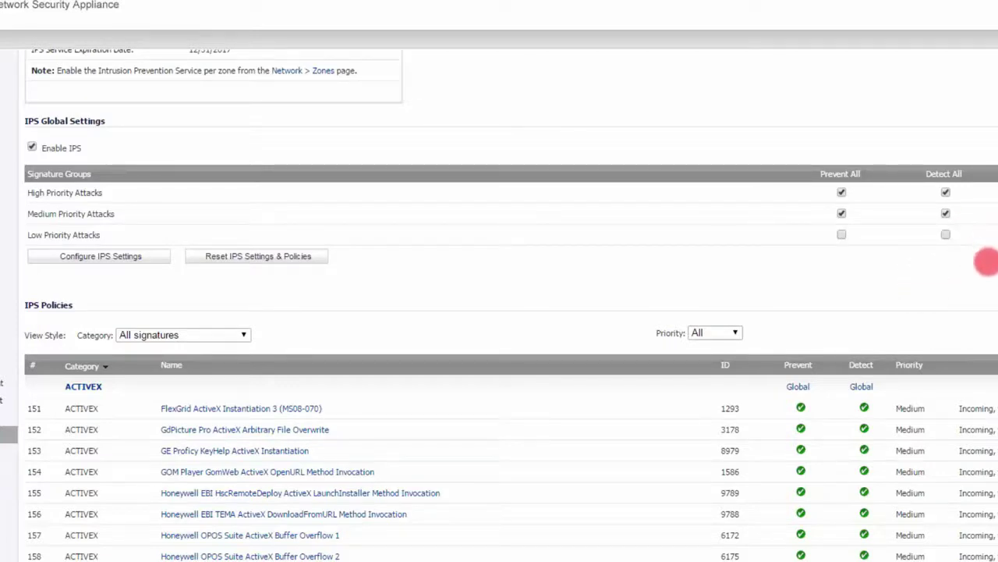
{"action": "left_click", "coordinate": [843, 234]}
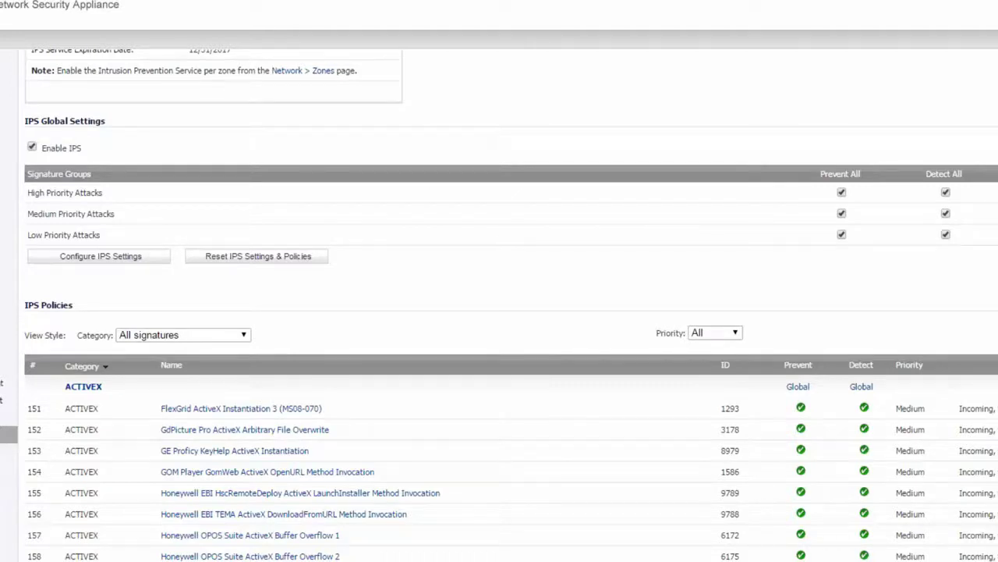
{"action": "left_click", "coordinate": [842, 234]}
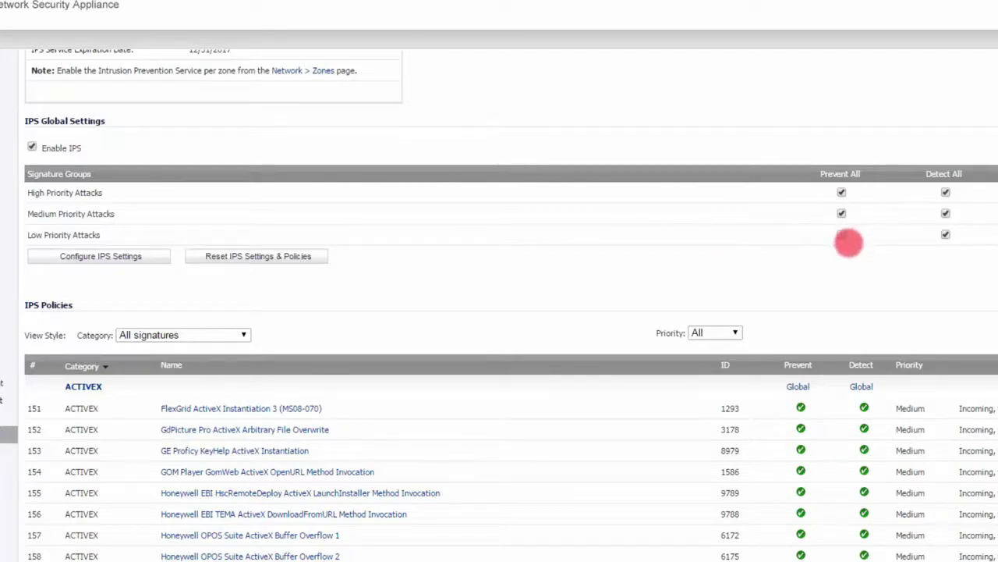
{"action": "left_click", "coordinate": [843, 236]}
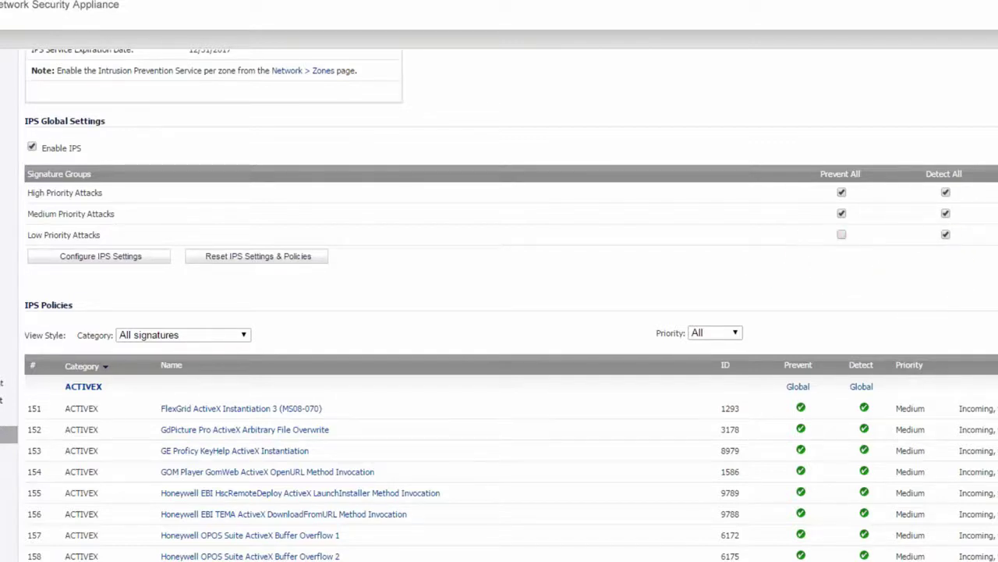
Filter the IPS signature list to the NETBIOS category.
{"action": "scroll", "coordinate": [499, 312], "scroll_direction": "down", "scroll_amount": 1}
{"action": "scroll", "coordinate": [499, 312], "scroll_direction": "down", "scroll_amount": 2}
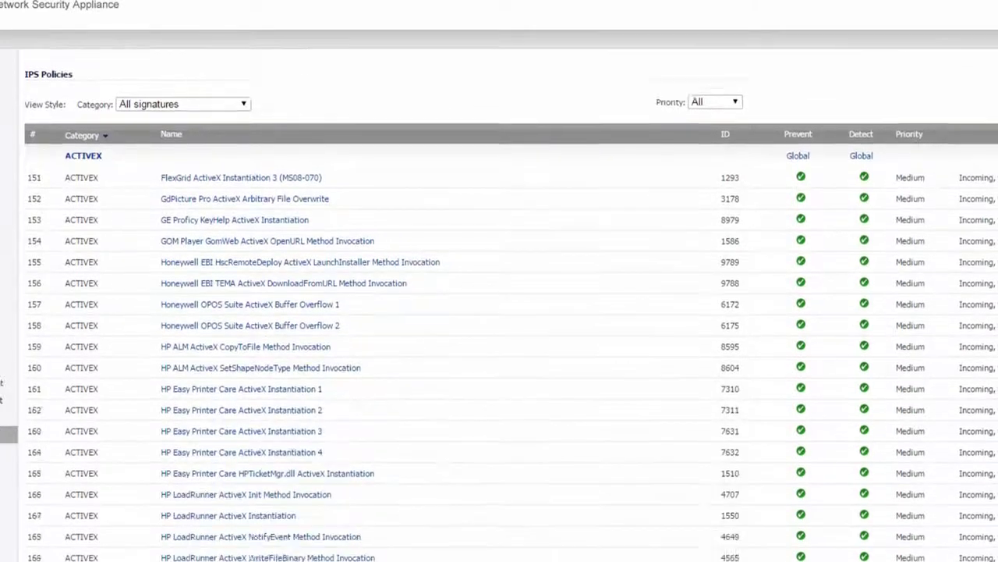
{"action": "scroll", "coordinate": [499, 312], "scroll_direction": "down", "scroll_amount": 2}
{"action": "scroll", "coordinate": [499, 312], "scroll_direction": "down", "scroll_amount": 1}
{"action": "scroll", "coordinate": [500, 312], "scroll_direction": "up", "scroll_amount": 3}
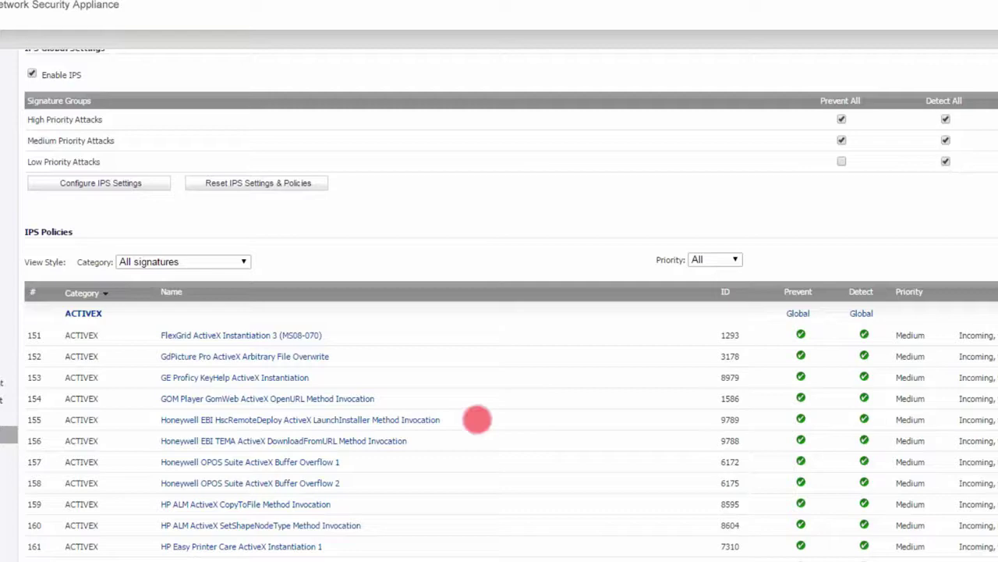
{"action": "left_click", "coordinate": [244, 261]}
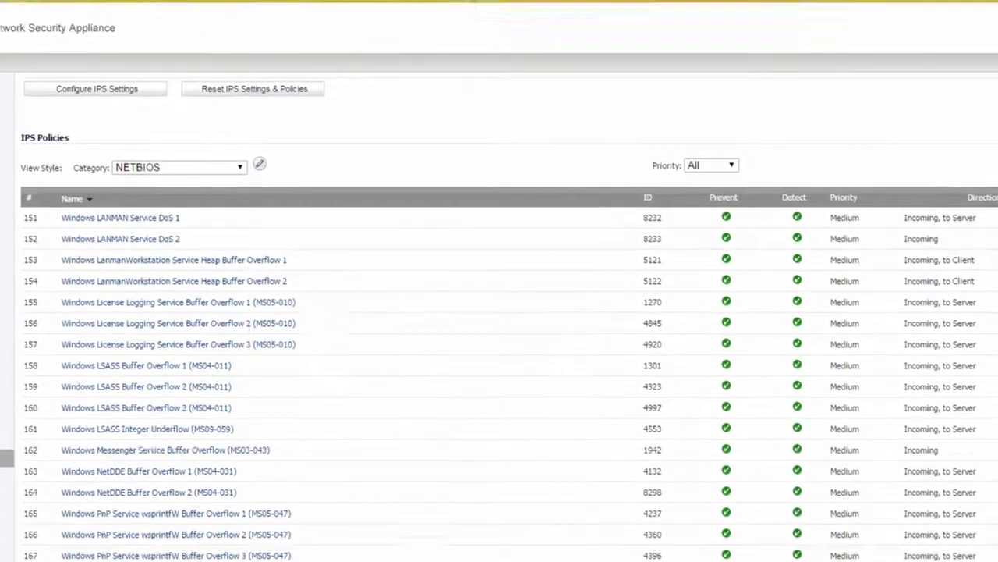
Open signature 4845 in Edit IPS Signature, then return to the main Intrusion Prevention page.
{"action": "left_click", "coordinate": [178, 323]}
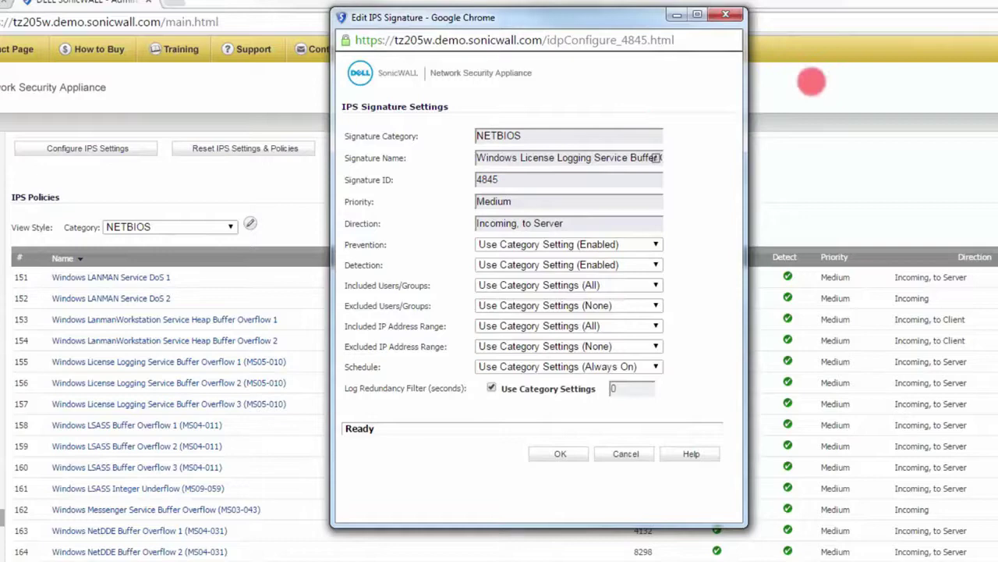
{"action": "left_click", "coordinate": [811, 80]}
{"action": "scroll", "coordinate": [499, 351], "scroll_direction": "up", "scroll_amount": 3}
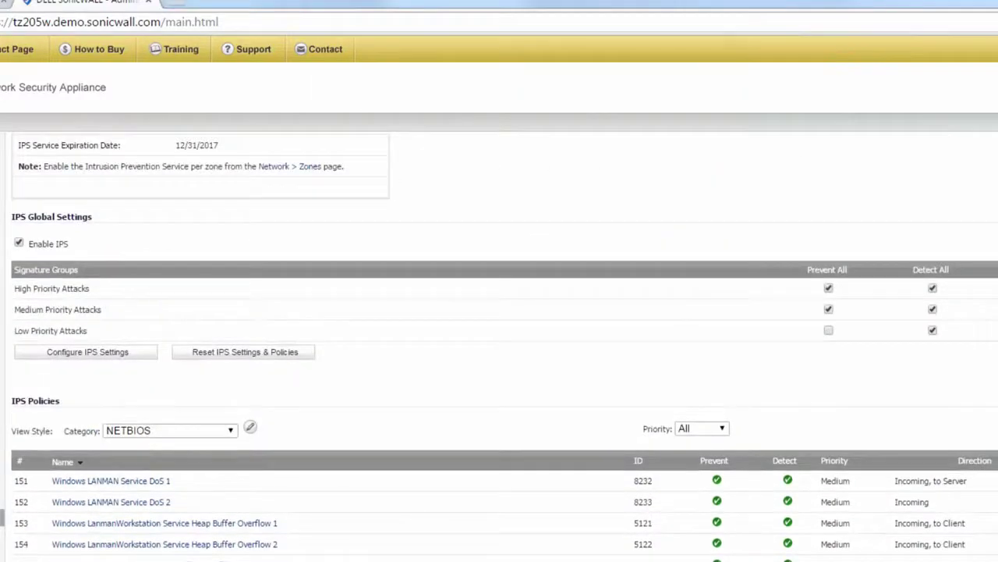
{"action": "scroll", "coordinate": [499, 351], "scroll_direction": "up", "scroll_amount": 2}
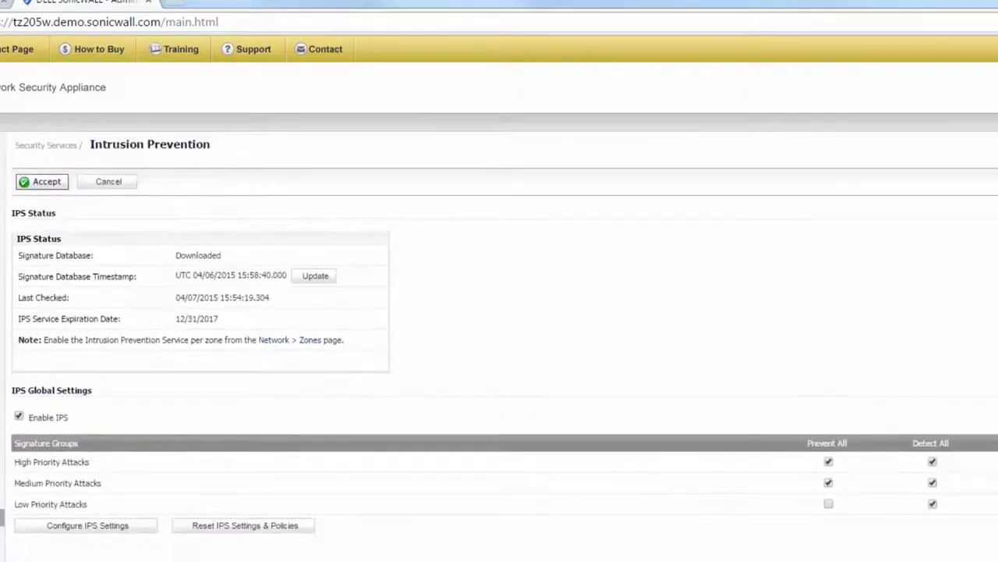